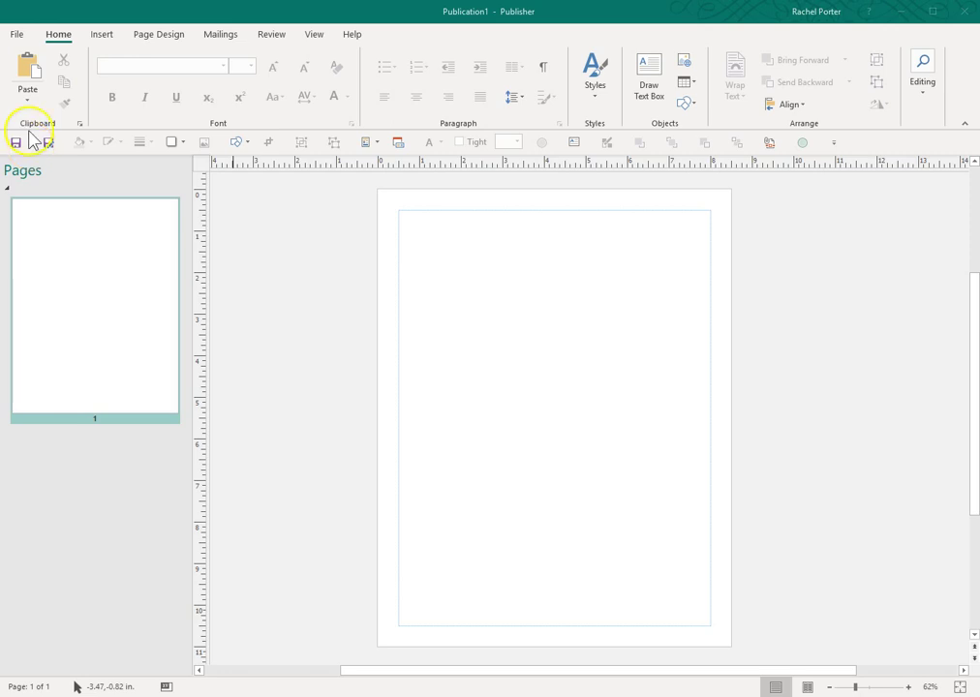
Open the Quick Access Toolbar options and leave the toolbar set to show below the ribbon
{"action": "left_click", "coordinate": [15, 34]}
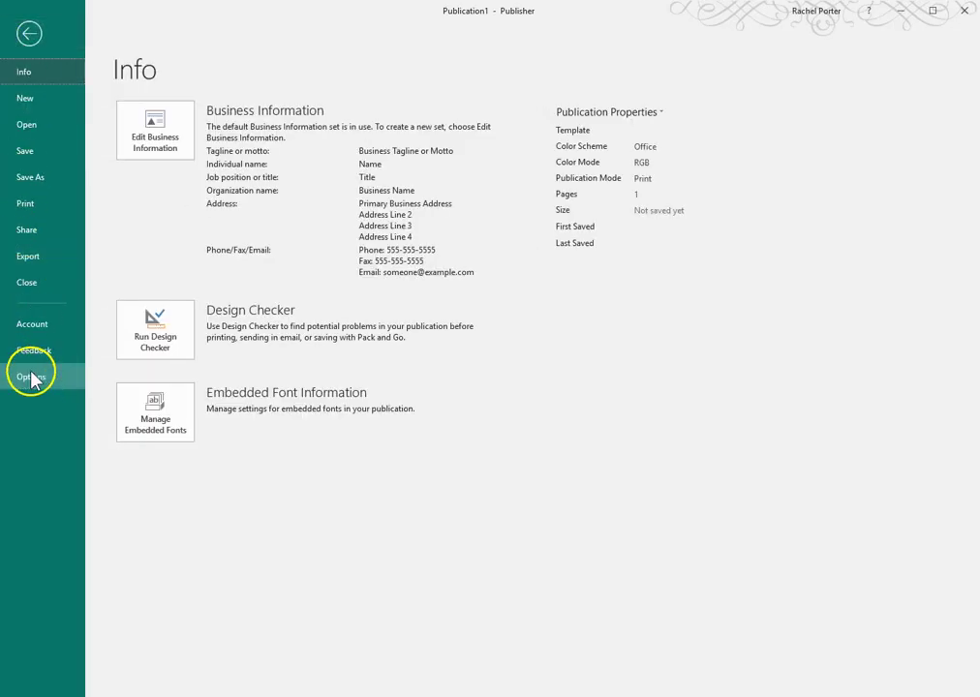
{"action": "left_click", "coordinate": [30, 375]}
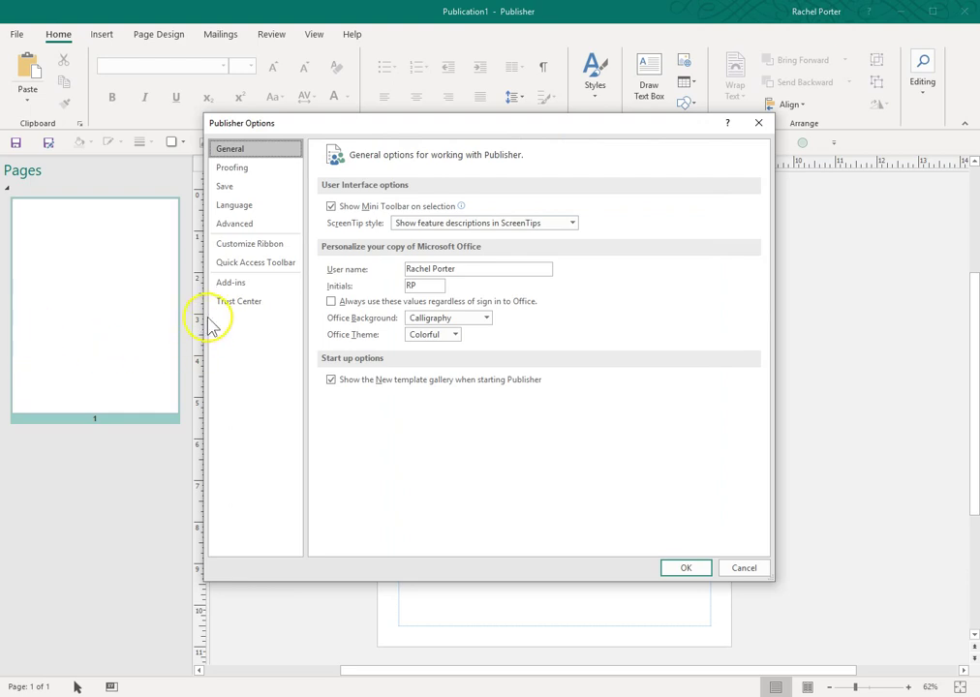
{"action": "left_click", "coordinate": [258, 270]}
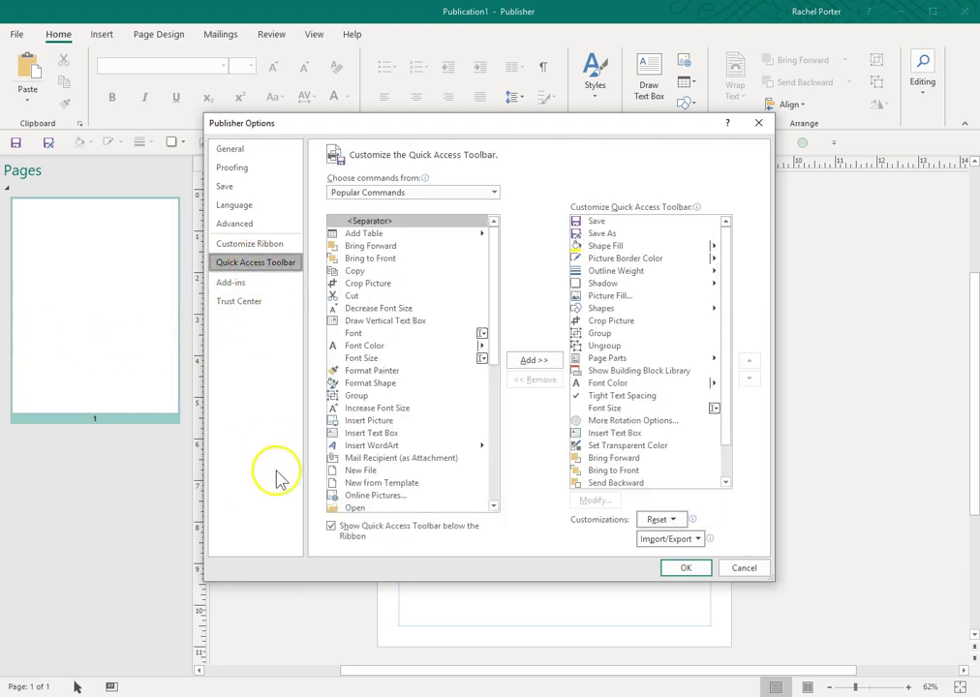
{"action": "left_click", "coordinate": [331, 528]}
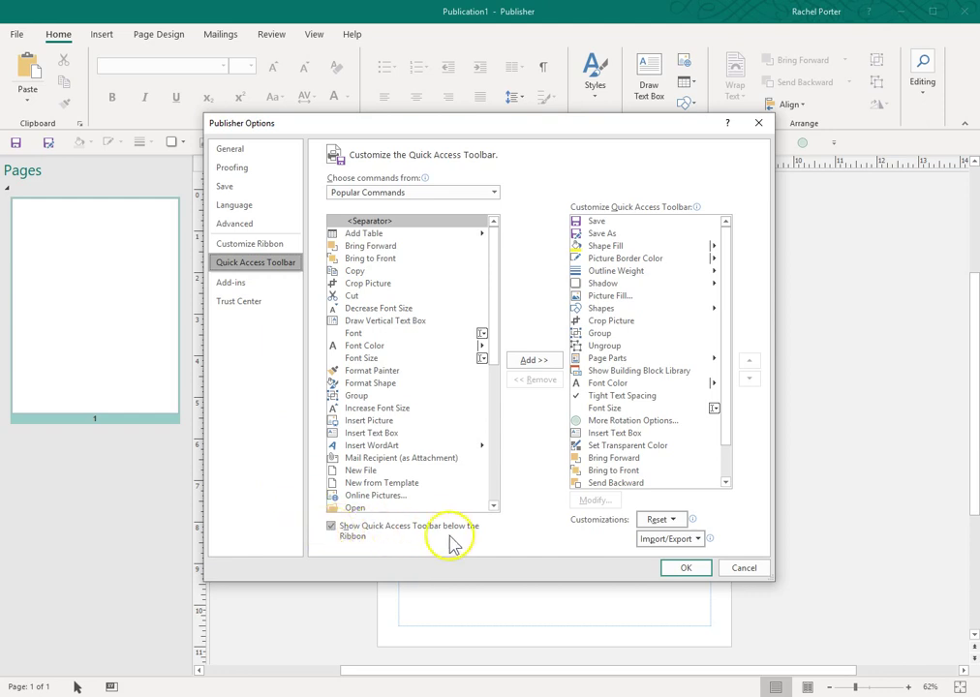
{"action": "left_click", "coordinate": [331, 527]}
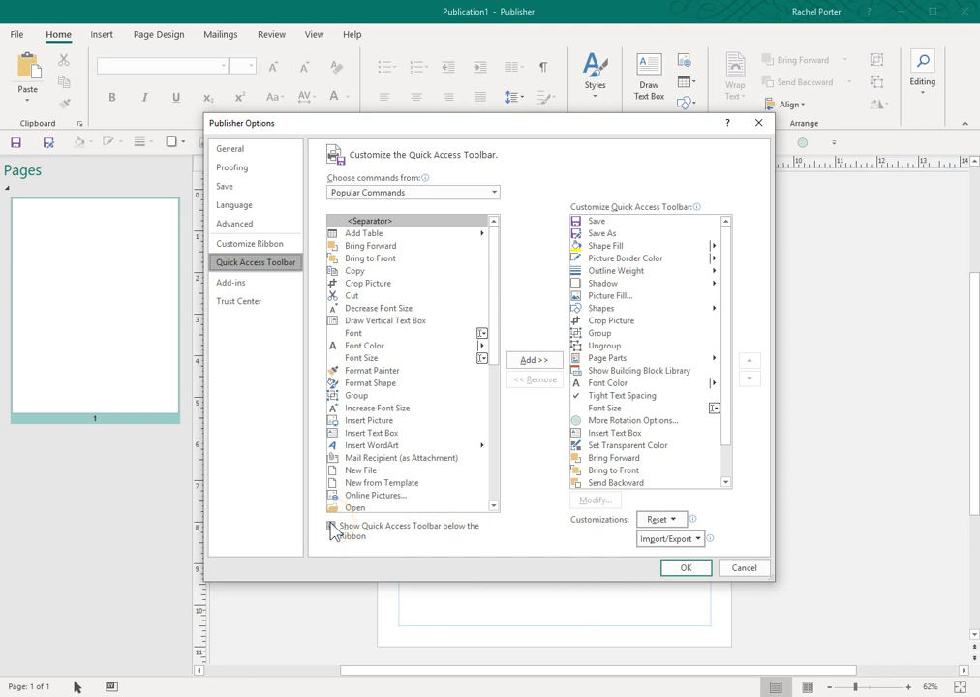
{"action": "left_click", "coordinate": [331, 528]}
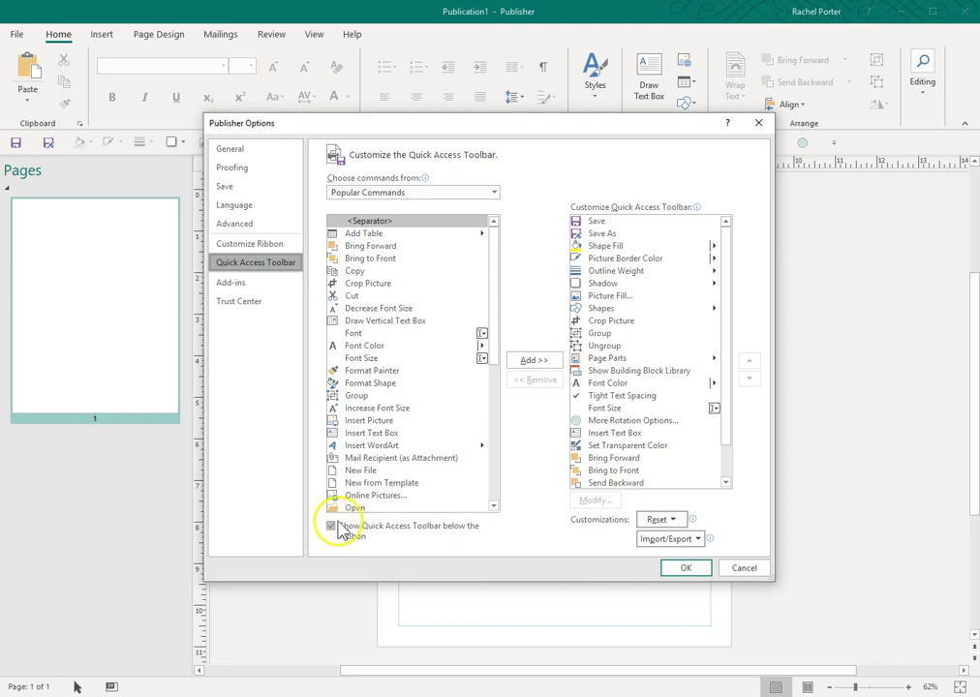
Switch the available commands to All Commands and examine both that list and the commands already on the Quick Access Toolbar
{"action": "left_click", "coordinate": [359, 196]}
{"action": "left_click", "coordinate": [345, 236]}
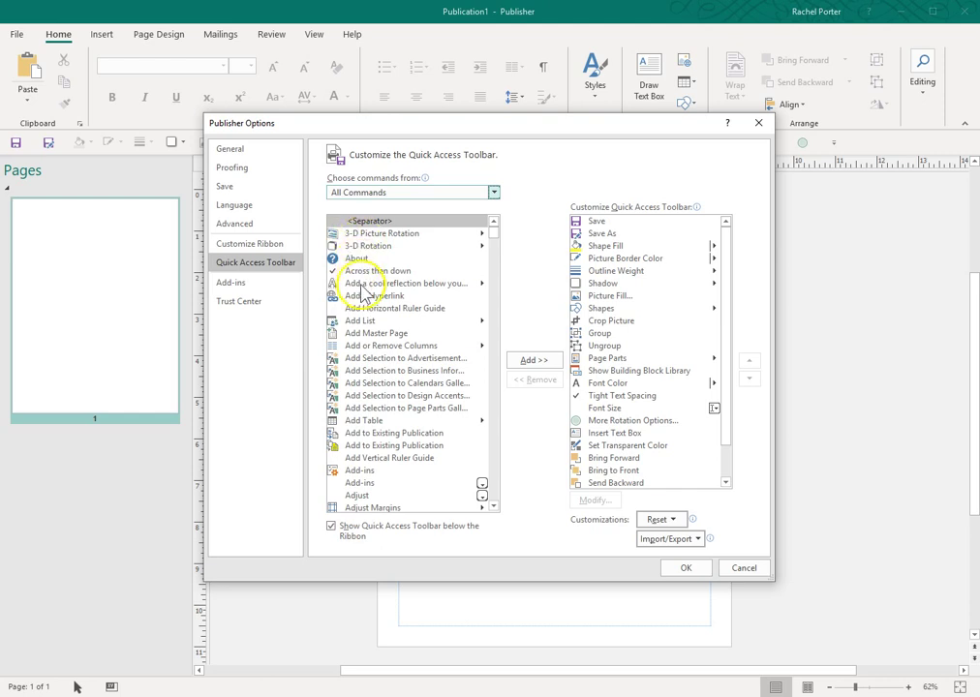
{"action": "scroll", "coordinate": [363, 294], "scroll_direction": "down", "scroll_amount": 2}
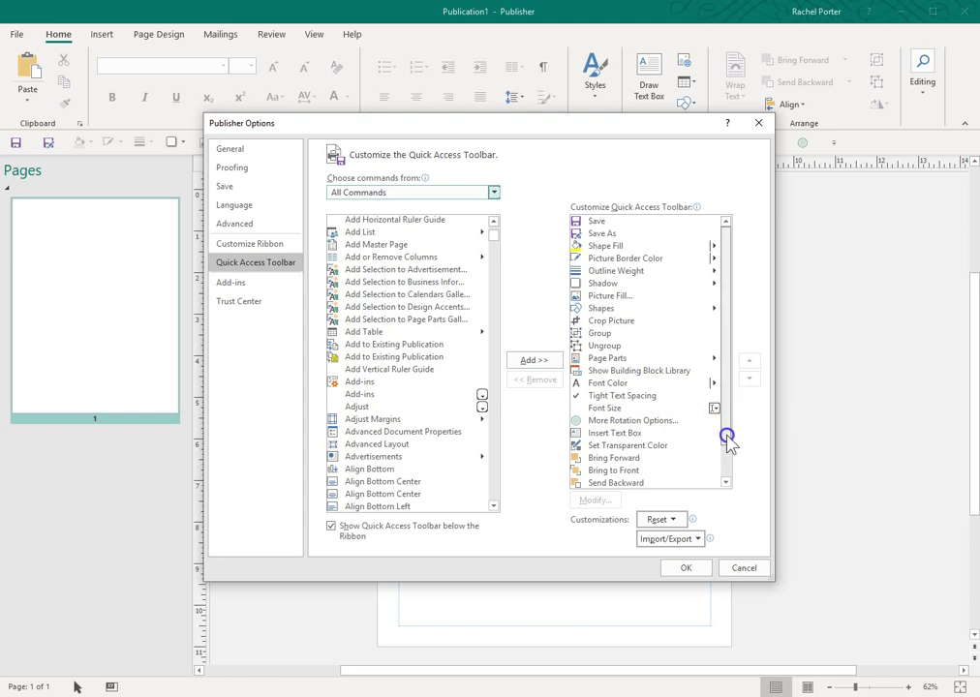
{"action": "left_click_drag", "start_coordinate": [728, 437], "coordinate": [735, 465]}
{"action": "left_click", "coordinate": [647, 395]}
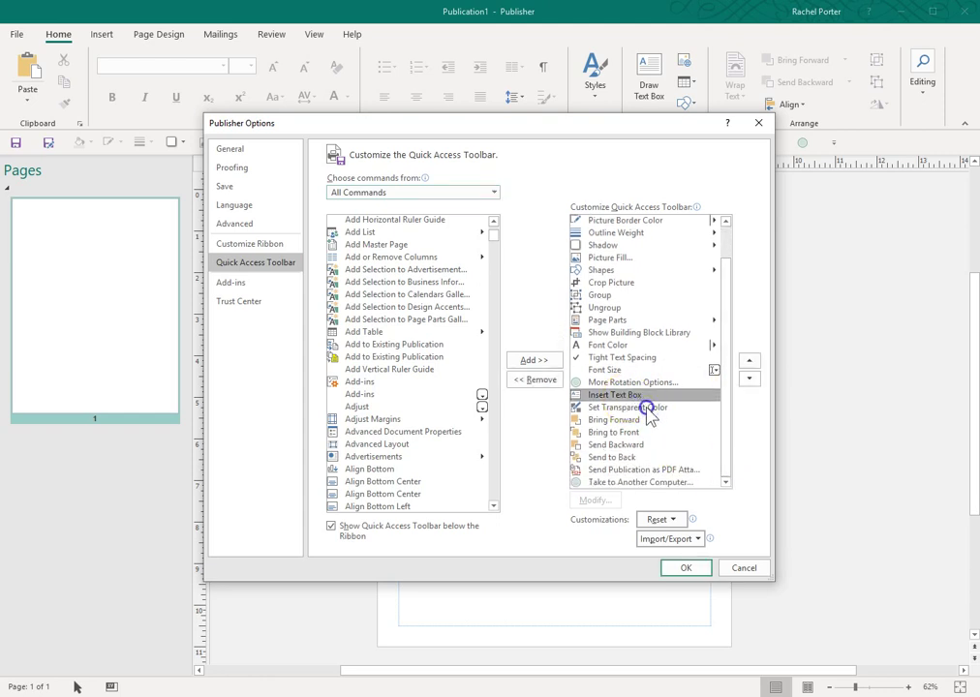
{"action": "left_click", "coordinate": [647, 408]}
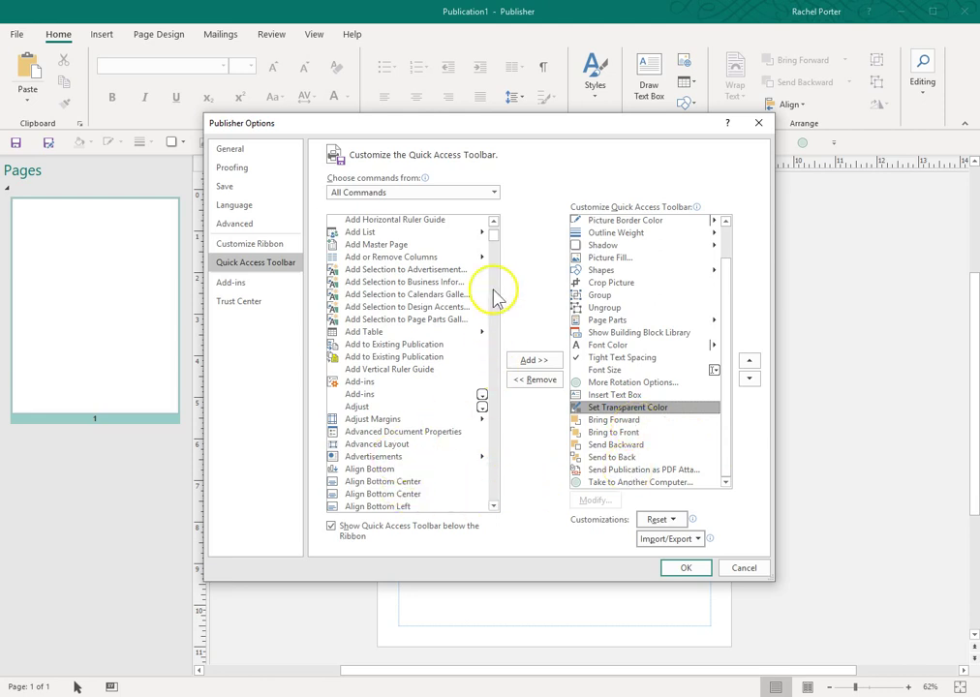
{"action": "left_click_drag", "start_coordinate": [493, 235], "coordinate": [495, 265]}
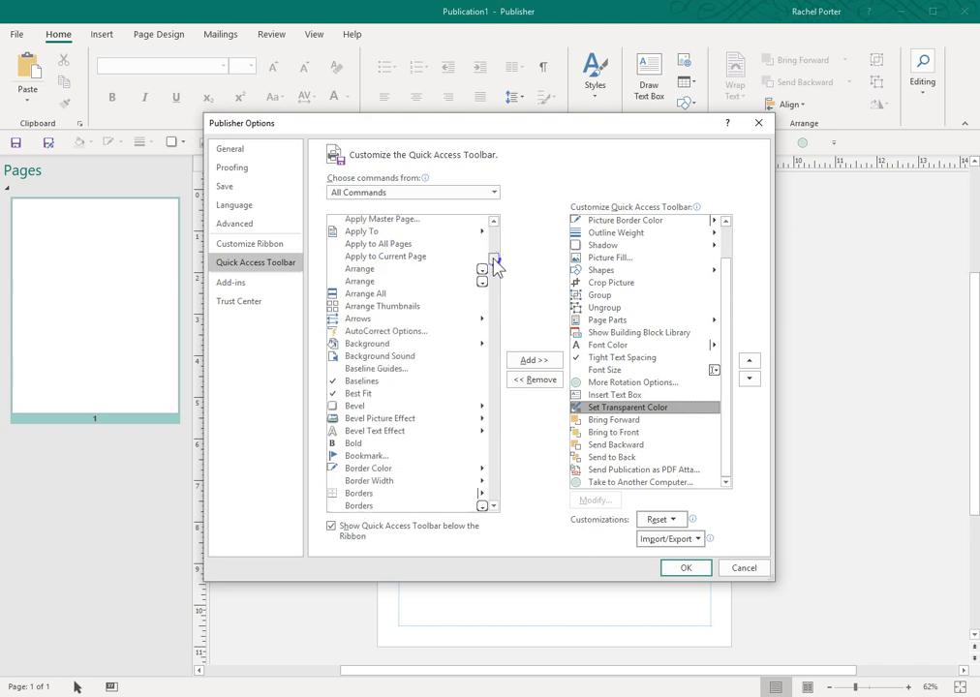
{"action": "left_click_drag", "start_coordinate": [494, 264], "coordinate": [490, 278]}
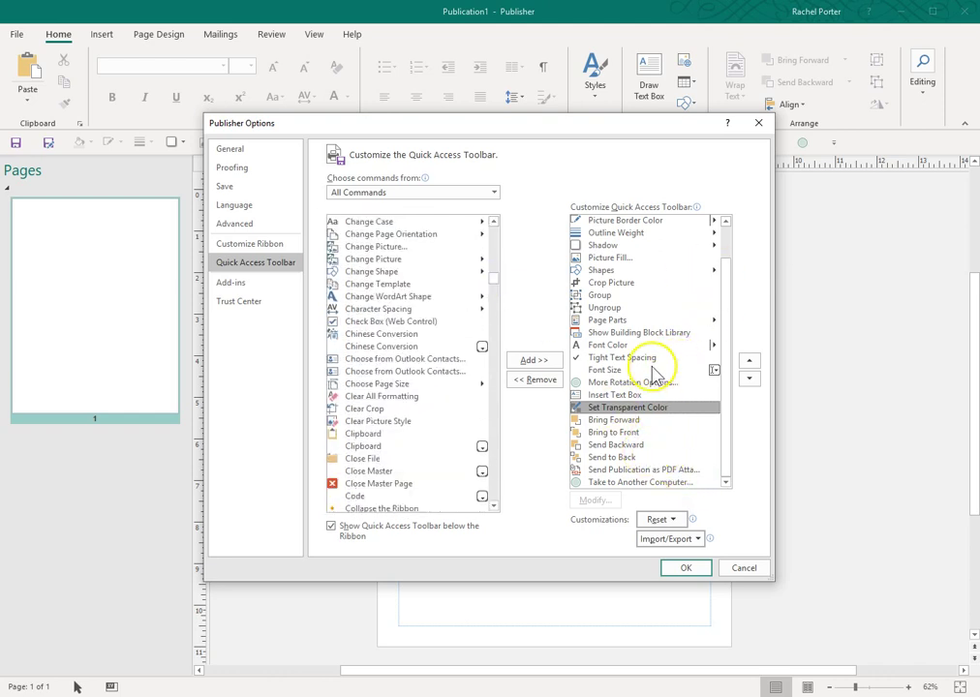
Move the Ungroup command up two places in the Quick Access Toolbar list and back down to its original place
{"action": "left_click", "coordinate": [600, 307]}
{"action": "left_click", "coordinate": [750, 361]}
{"action": "left_click", "coordinate": [749, 361]}
{"action": "left_click", "coordinate": [750, 382]}
{"action": "left_click", "coordinate": [750, 382]}
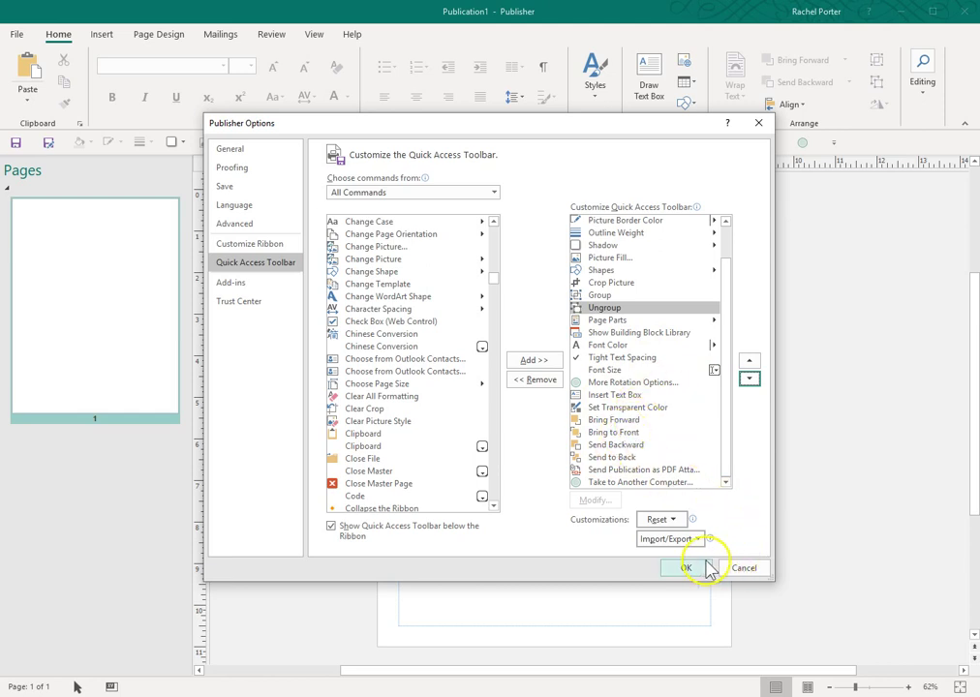
Accept the Quick Access Toolbar options and return to the publication
{"action": "scroll", "coordinate": [726, 433], "scroll_direction": "up", "scroll_amount": 1}
{"action": "scroll", "coordinate": [745, 431], "scroll_direction": "down", "scroll_amount": 1}
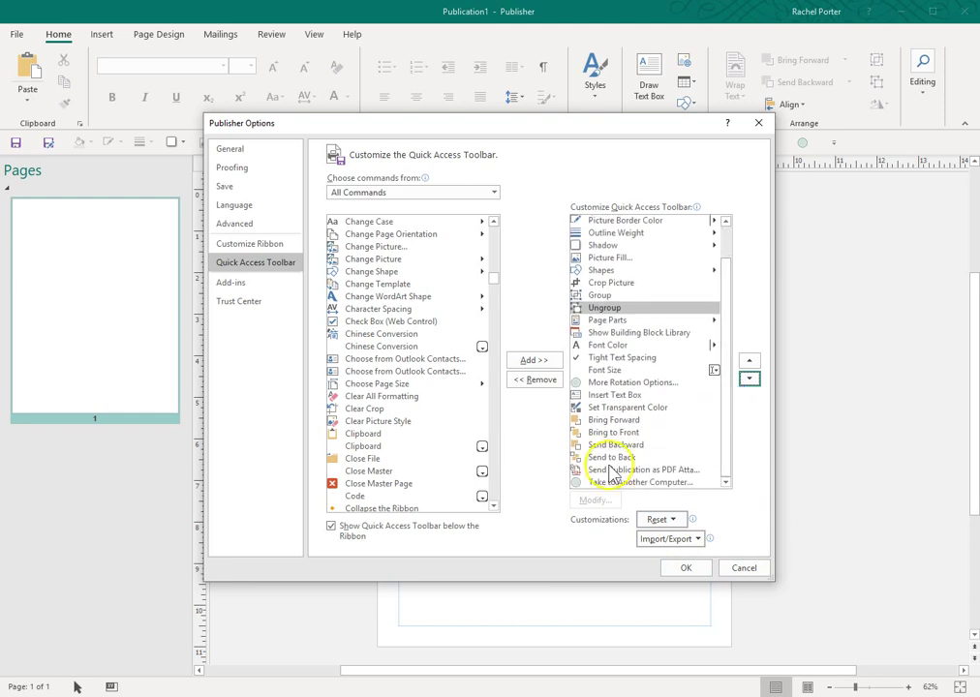
{"action": "left_click", "coordinate": [686, 568]}
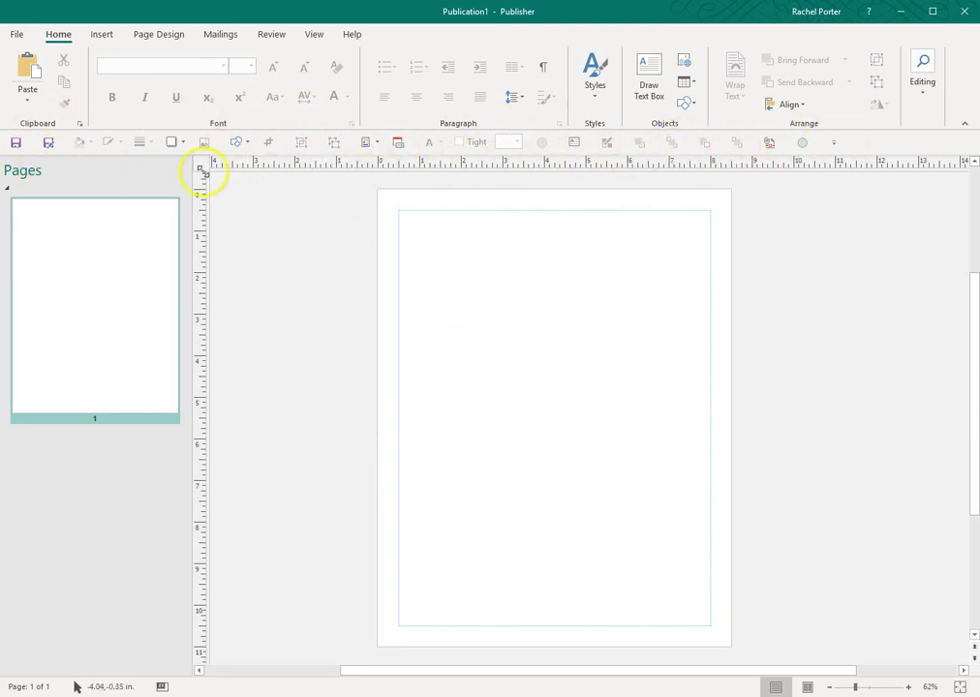
Look through the categories of the Page Parts gallery
{"action": "left_click", "coordinate": [368, 143]}
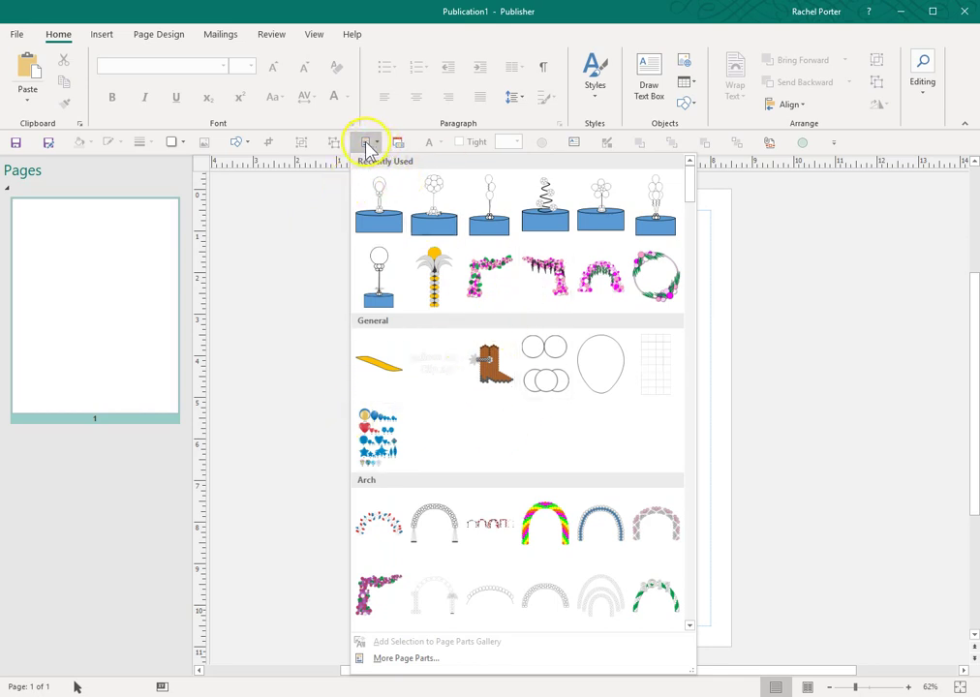
{"action": "scroll", "coordinate": [404, 234], "scroll_direction": "down", "scroll_amount": 10}
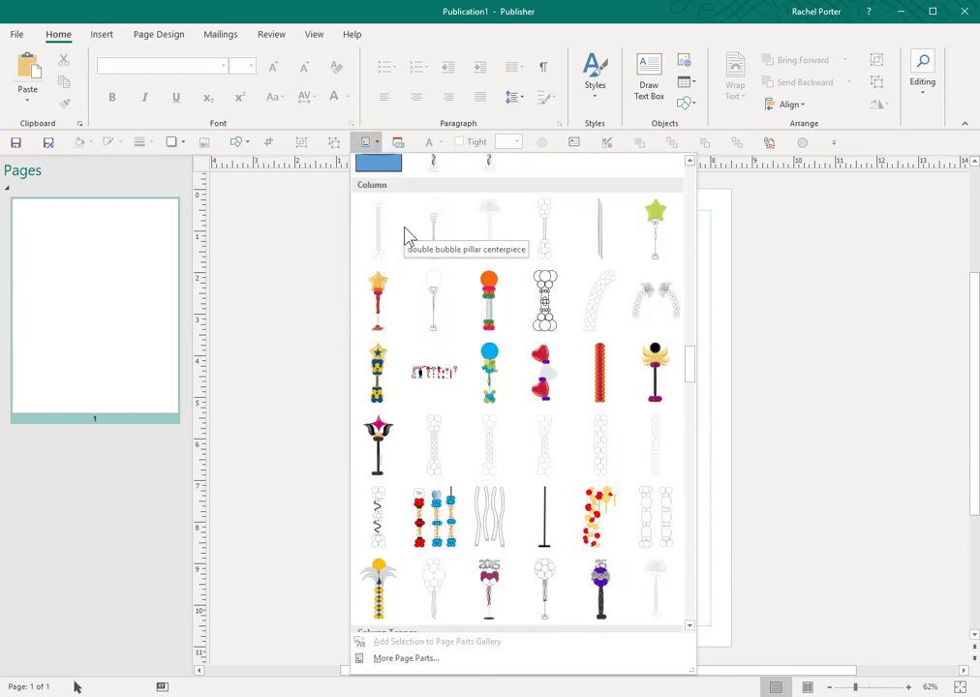
{"action": "scroll", "coordinate": [405, 235], "scroll_direction": "down", "scroll_amount": 10}
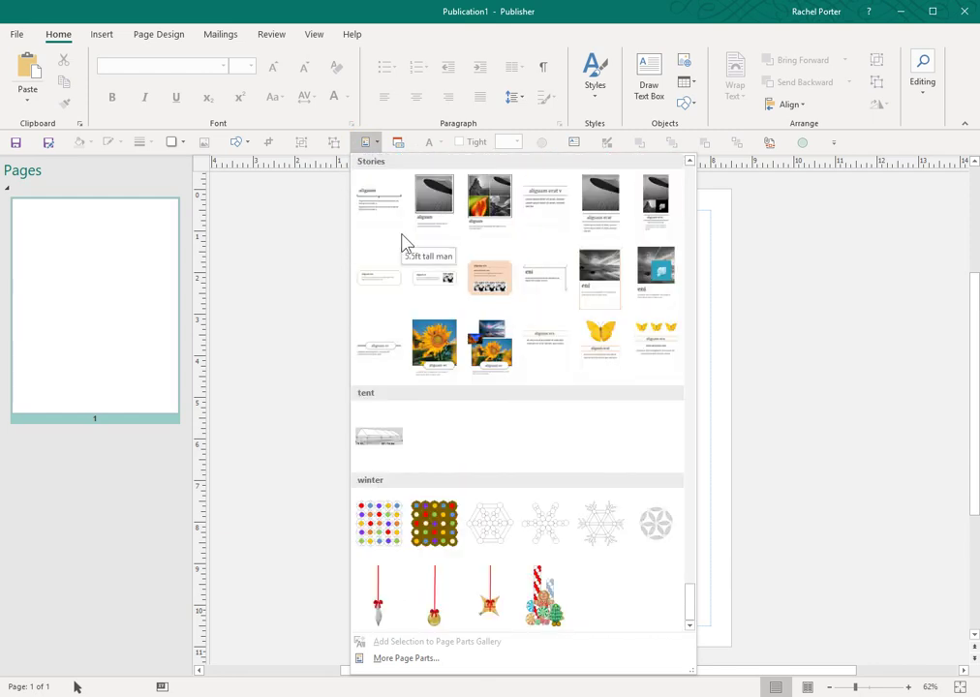
{"action": "scroll", "coordinate": [404, 243], "scroll_direction": "up", "scroll_amount": 20}
Insert the Ceara arch from the Page Parts in the Building Block Library and undo the insertion
{"action": "left_click", "coordinate": [398, 144]}
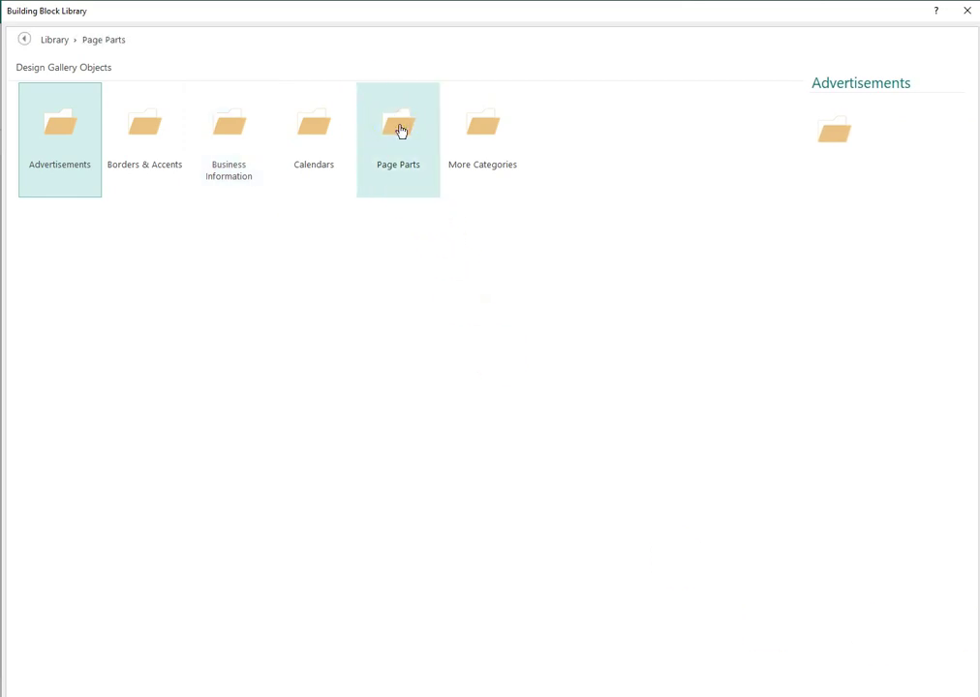
{"action": "left_click", "coordinate": [400, 129]}
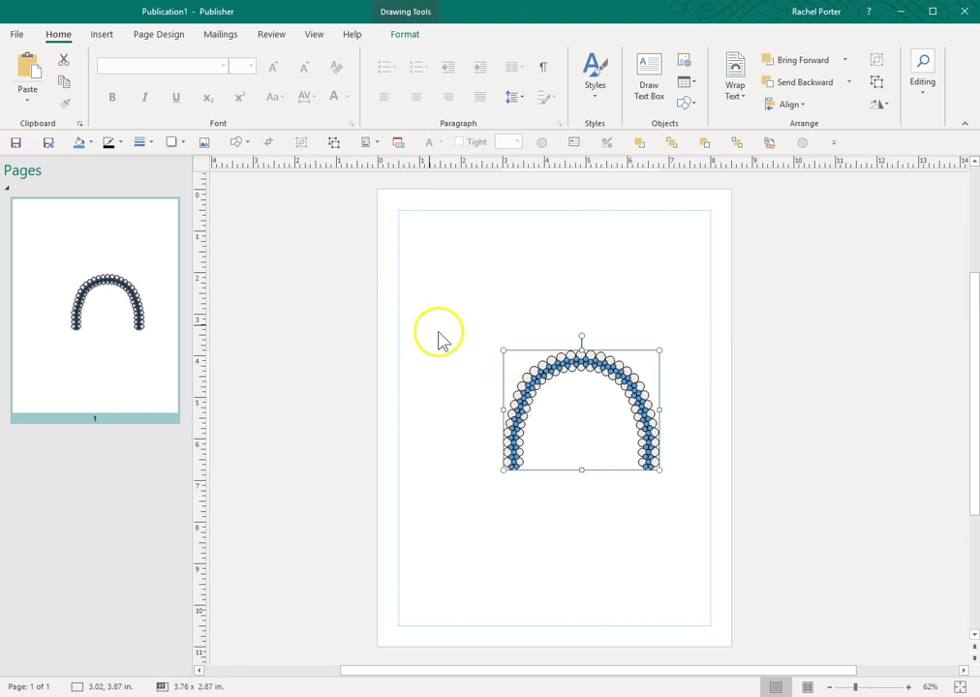
{"action": "left_click", "coordinate": [529, 367]}
{"action": "key", "text": "ctrl+z"}
Insert the butterfly from the Balloon Sculpture page parts in the Building Block Library
{"action": "left_click", "coordinate": [396, 141]}
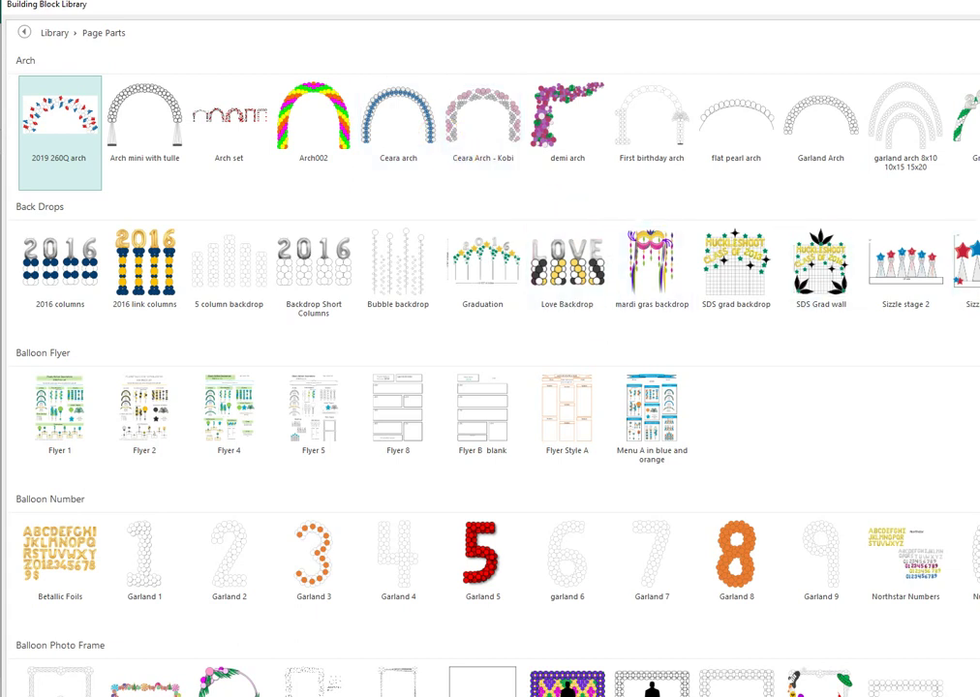
{"action": "scroll", "coordinate": [493, 396], "scroll_direction": "down", "scroll_amount": 3}
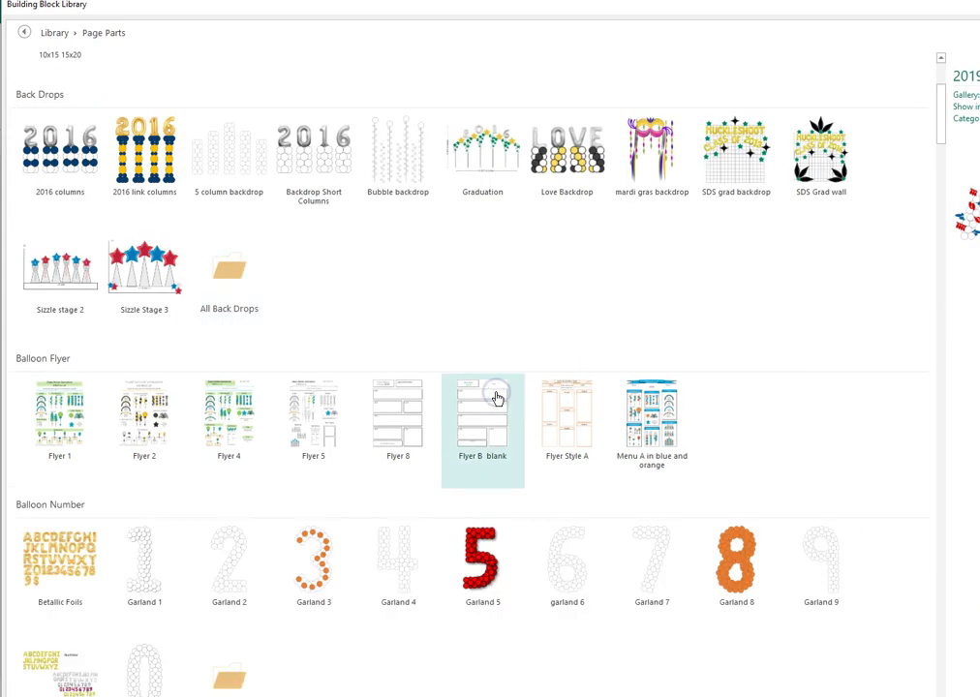
{"action": "scroll", "coordinate": [496, 399], "scroll_direction": "down", "scroll_amount": 3}
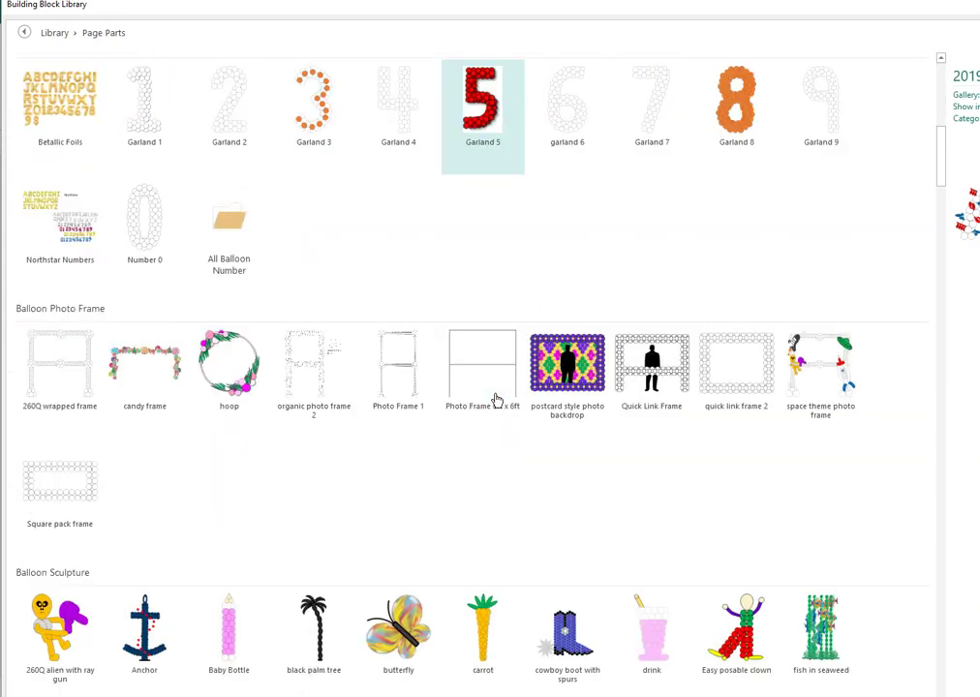
{"action": "scroll", "coordinate": [495, 399], "scroll_direction": "down", "scroll_amount": 1}
{"action": "left_click", "coordinate": [384, 574]}
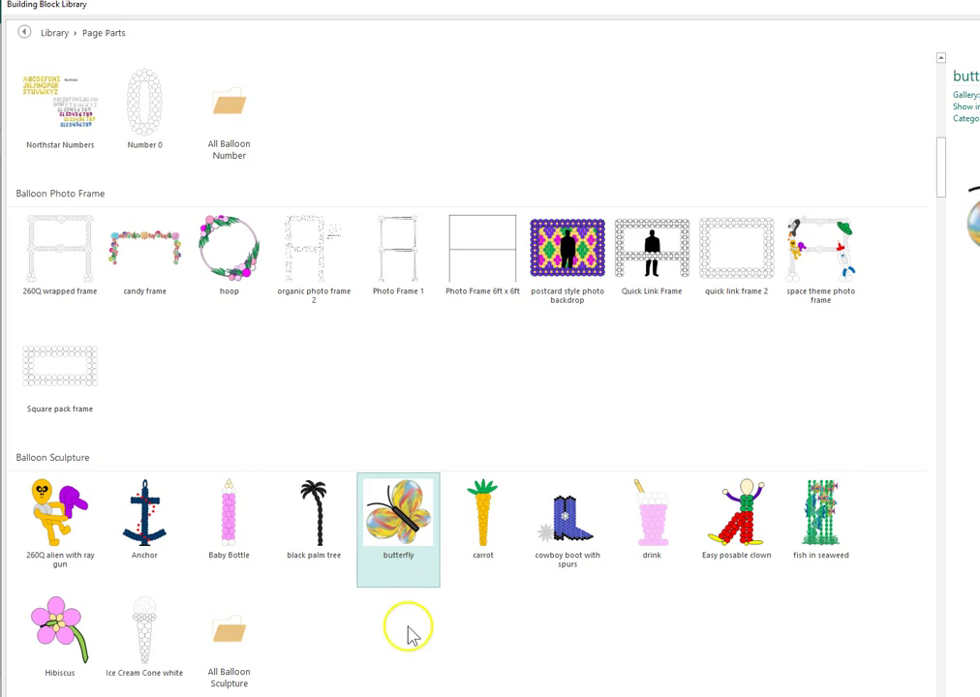
{"action": "double_click", "coordinate": [437, 544]}
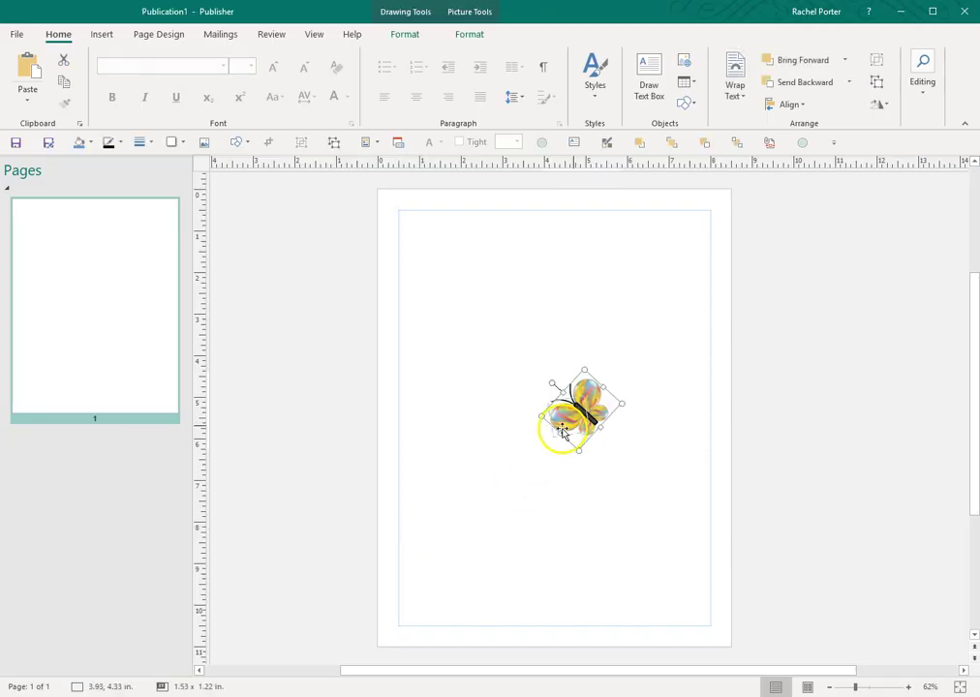
Look through the Page Parts gallery down to Balloon Sculpture and delete the butterfly from the page
{"action": "left_click", "coordinate": [369, 143]}
{"action": "scroll", "coordinate": [415, 322], "scroll_direction": "down", "scroll_amount": 15}
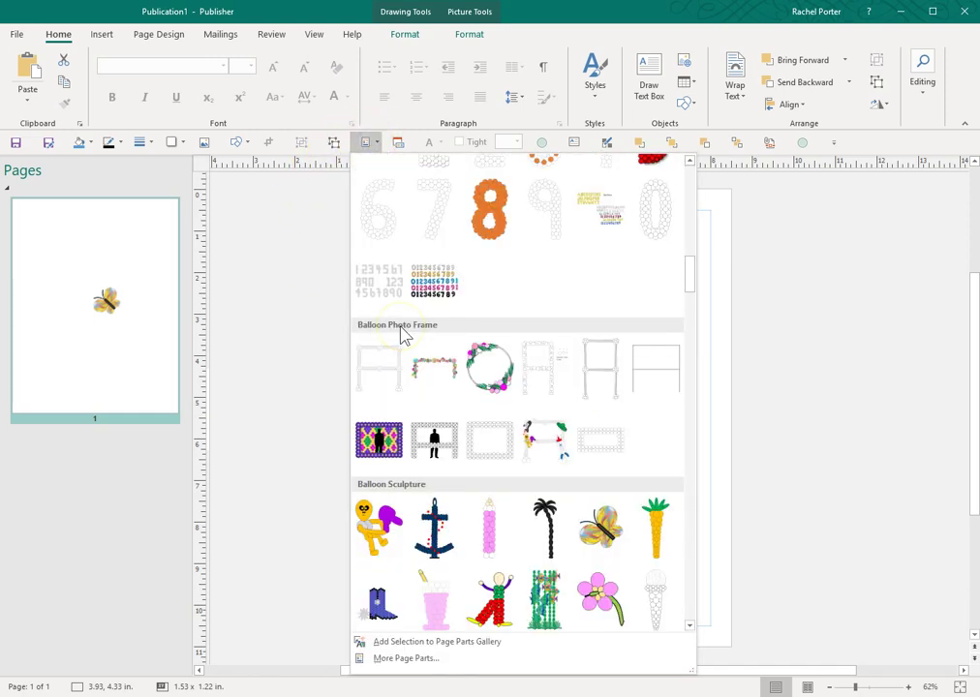
{"action": "left_click", "coordinate": [801, 274]}
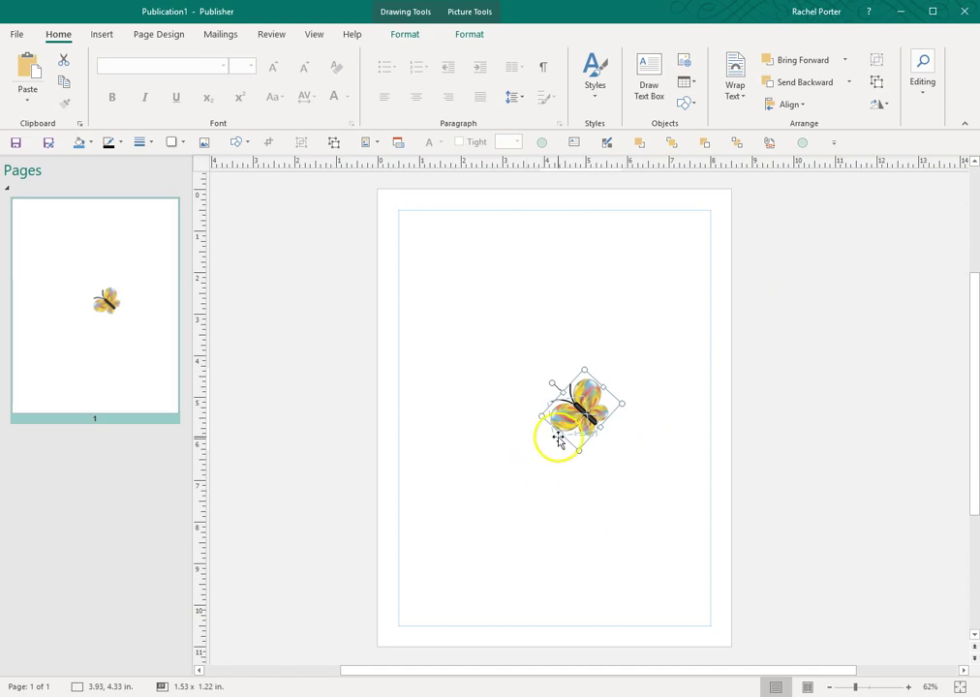
{"action": "key", "text": "Delete"}
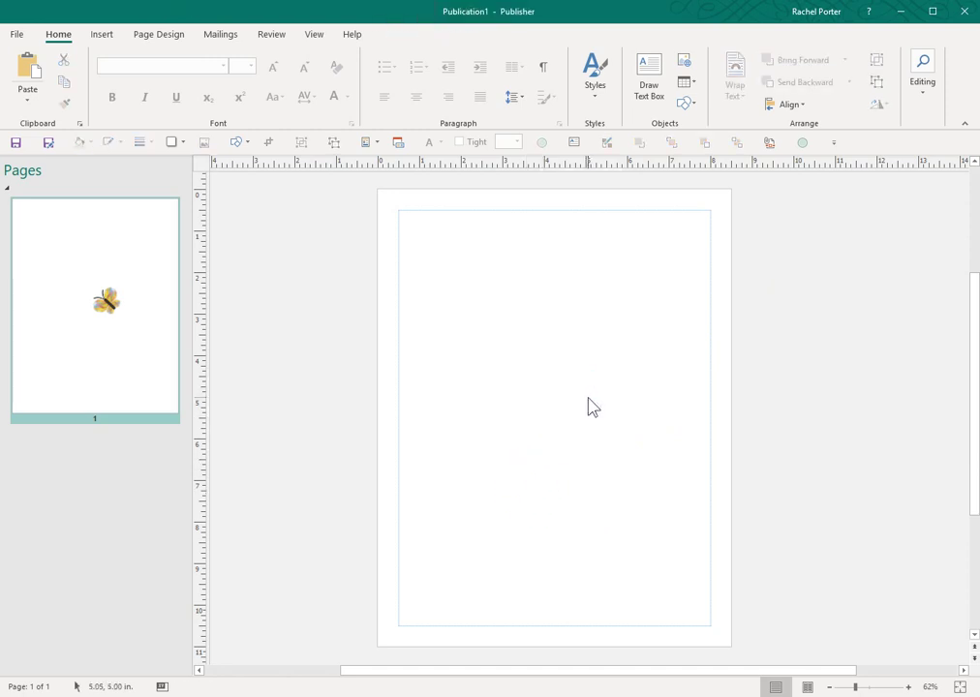